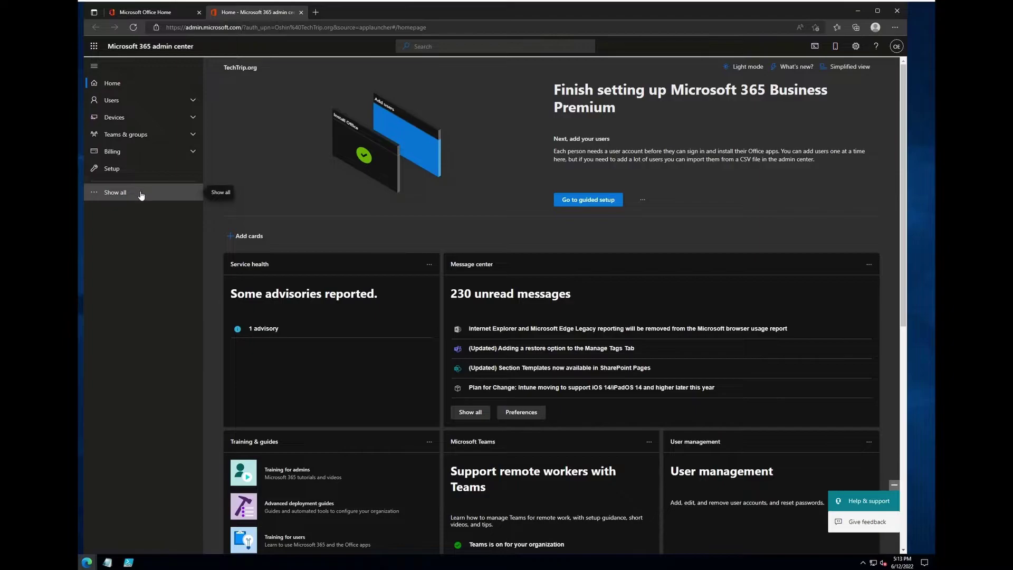
Go to the SharePoint admin center and open the list of active sites.
left_click(109, 195)
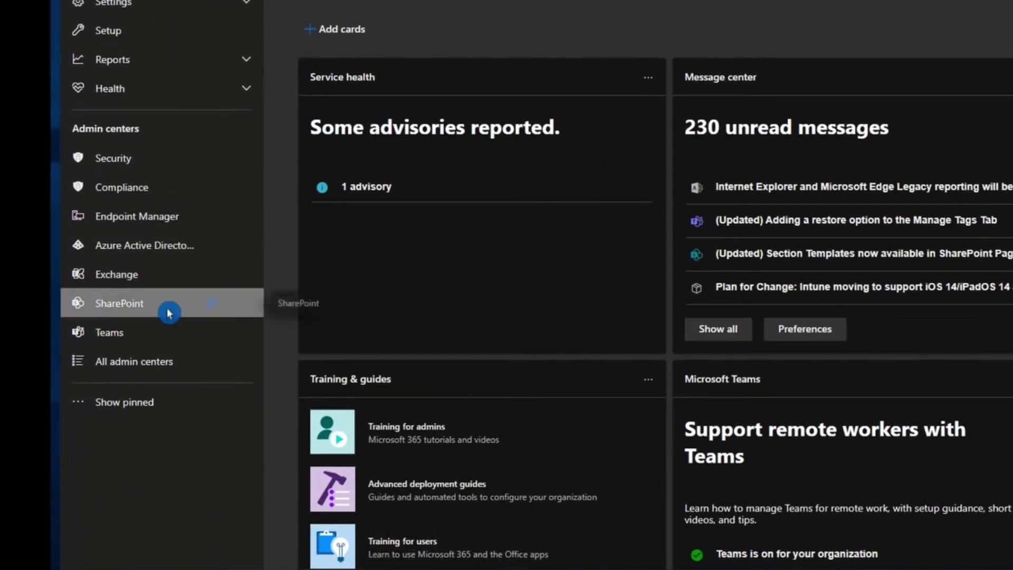
left_click(169, 313)
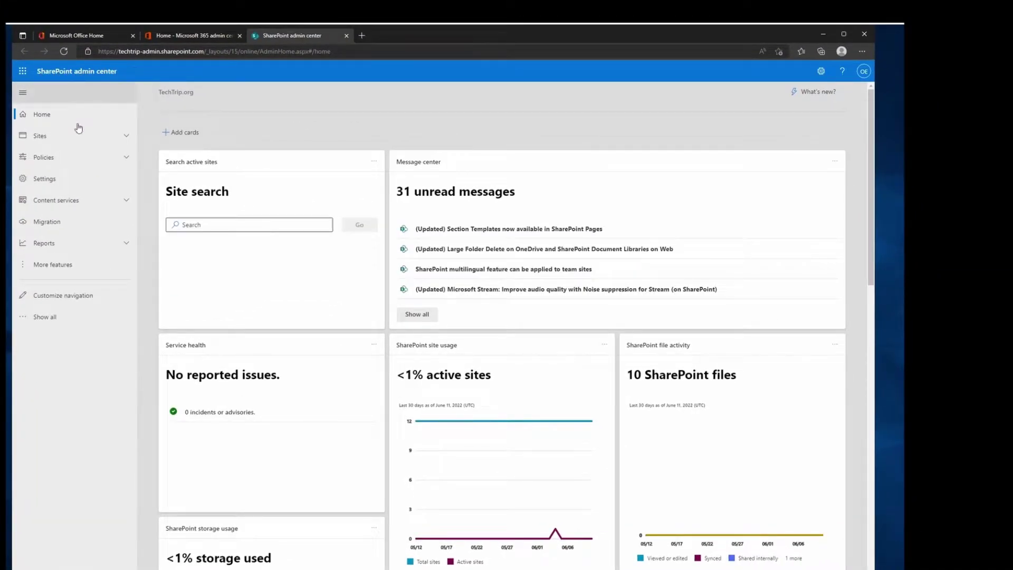
left_click(56, 137)
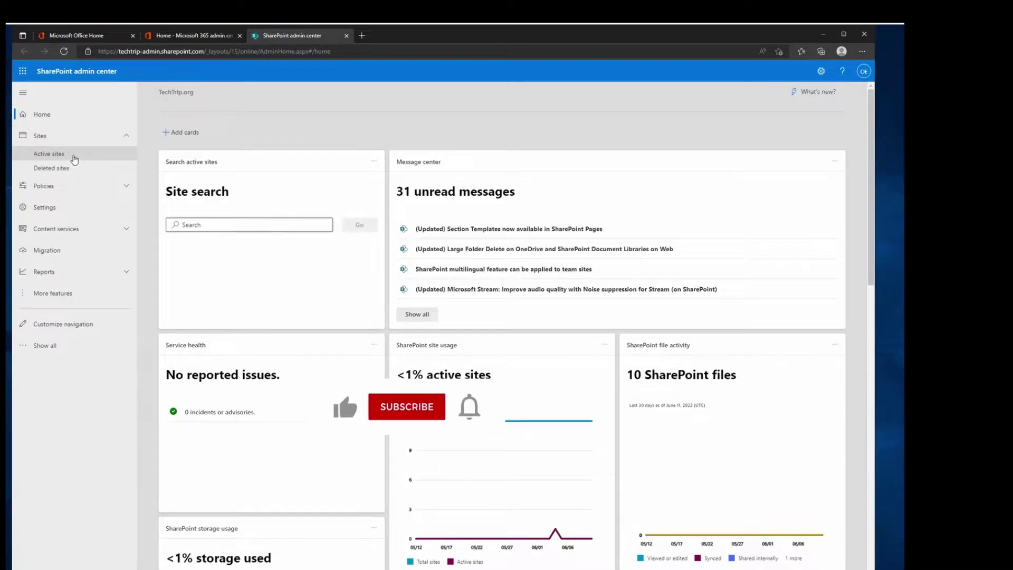
left_click(75, 158)
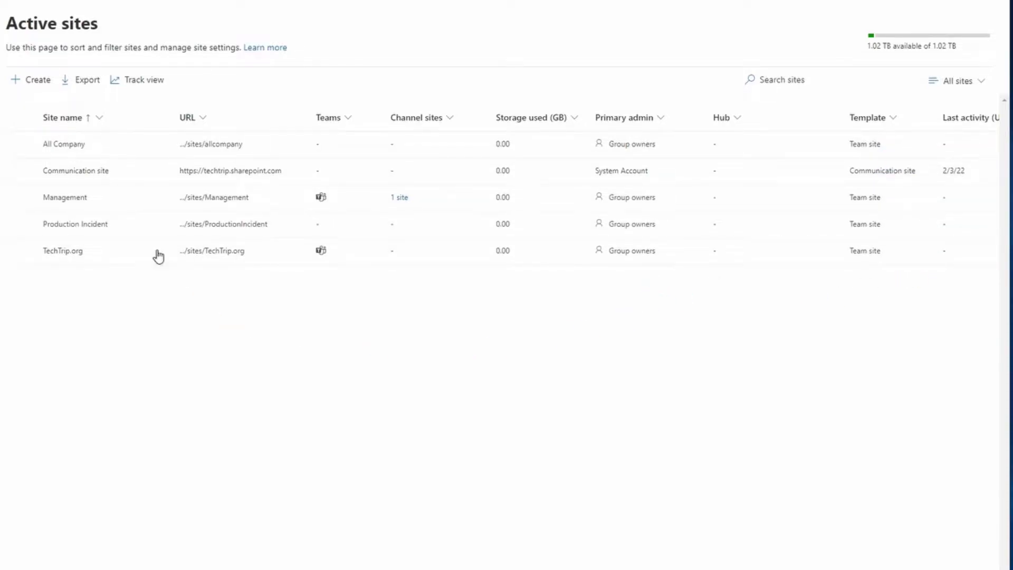
Start creating a site and review the templates offered under the other options, including More templates.
left_click(28, 84)
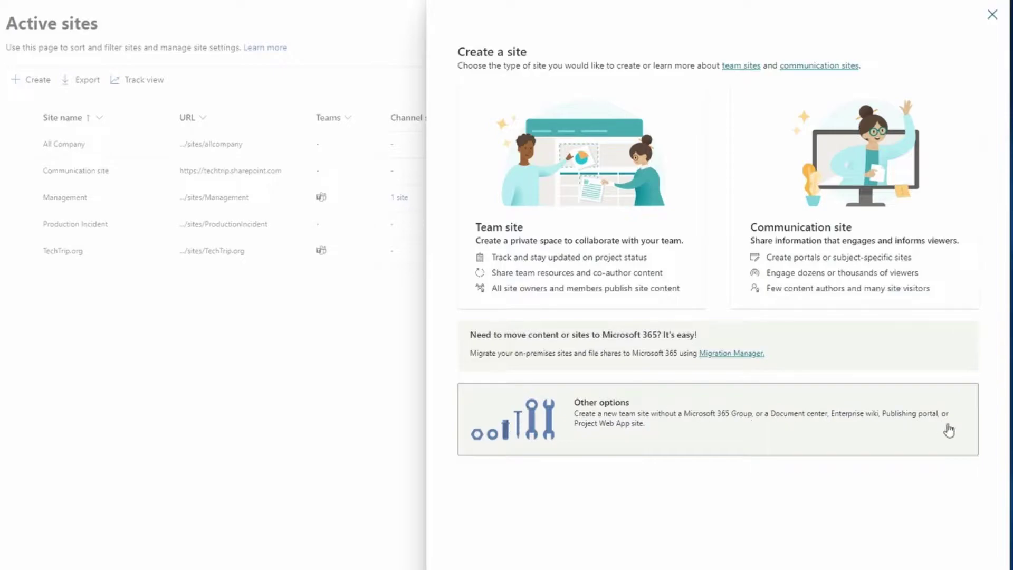
left_click(675, 422)
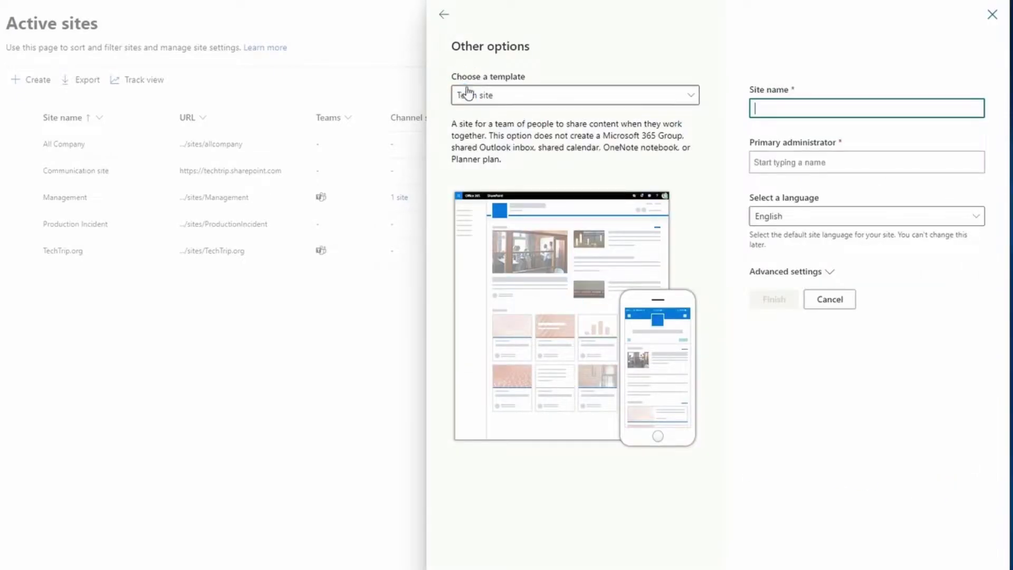
left_click(544, 100)
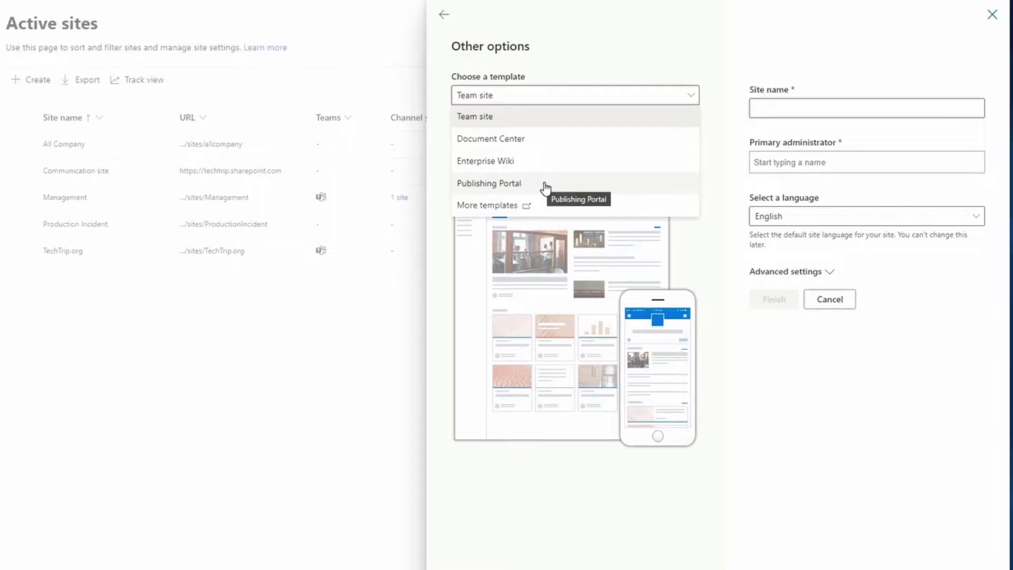
left_click(514, 207)
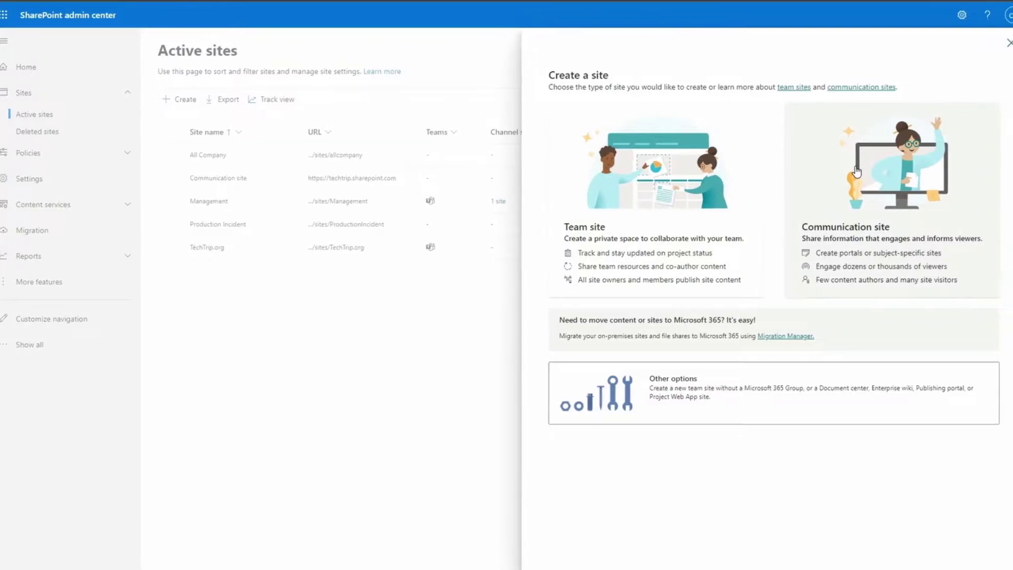
Begin a communication site named HR, keeping its address under ../sites/.
left_click(895, 206)
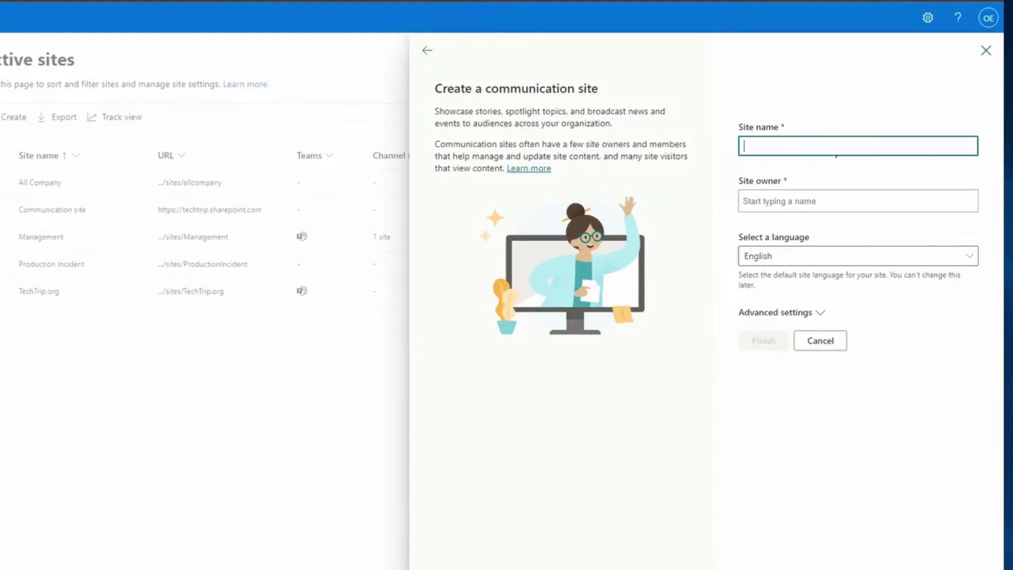
type("HR")
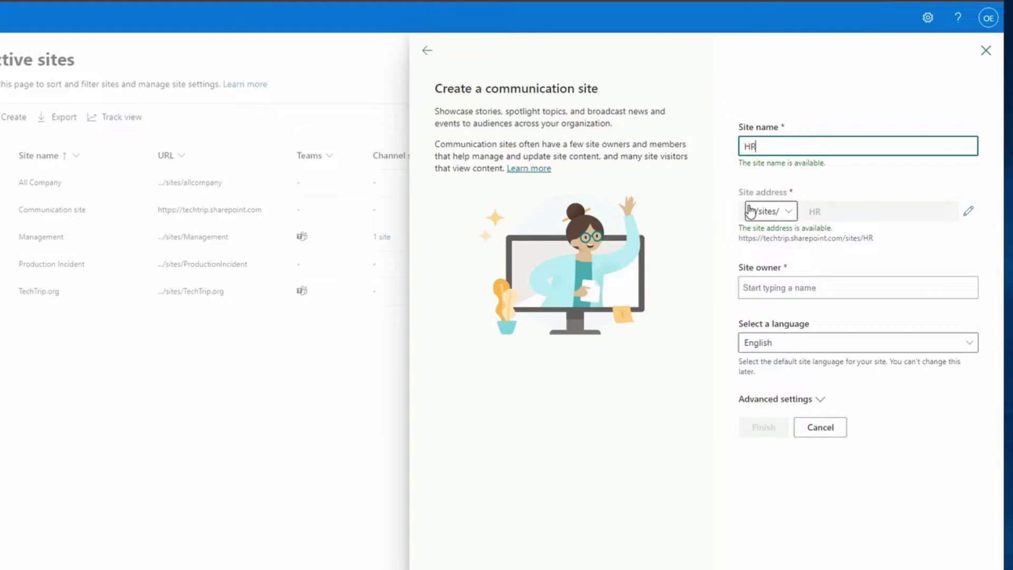
left_click(771, 212)
left_click(771, 212)
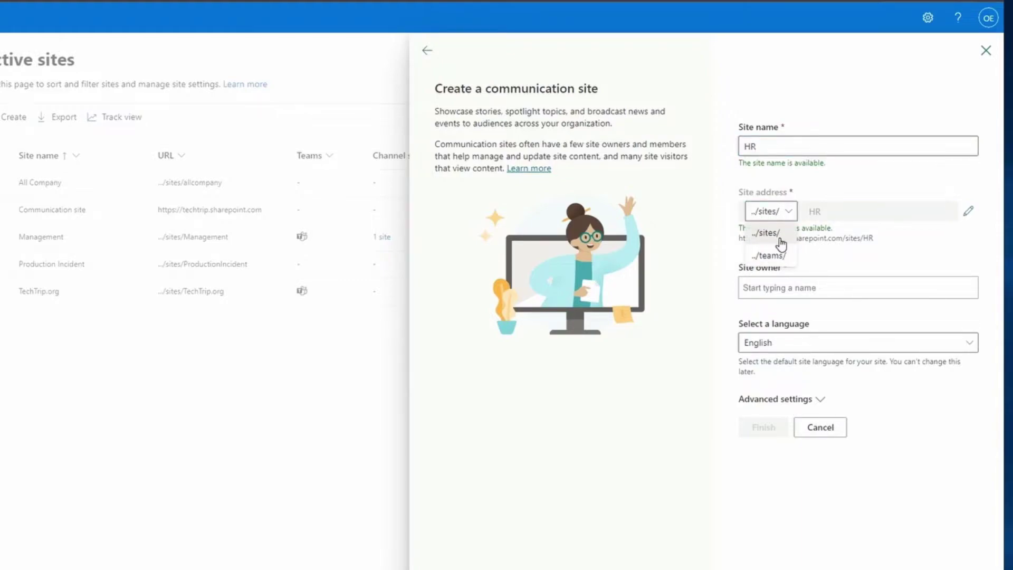
Assign the site owner, reveal the advanced settings, and finish creating the site with the default language, time zone and blank description.
left_click(802, 288)
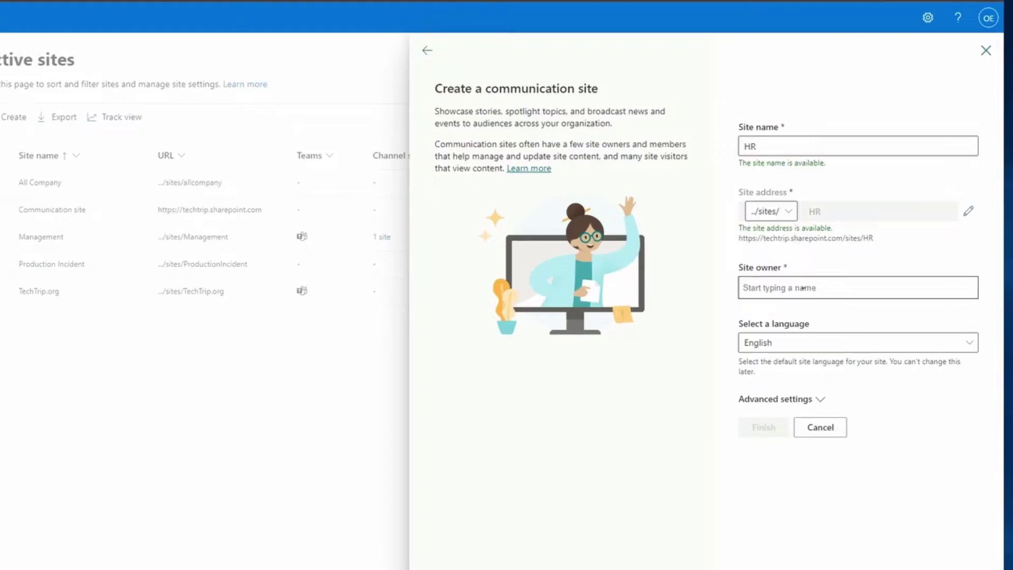
left_click(771, 362)
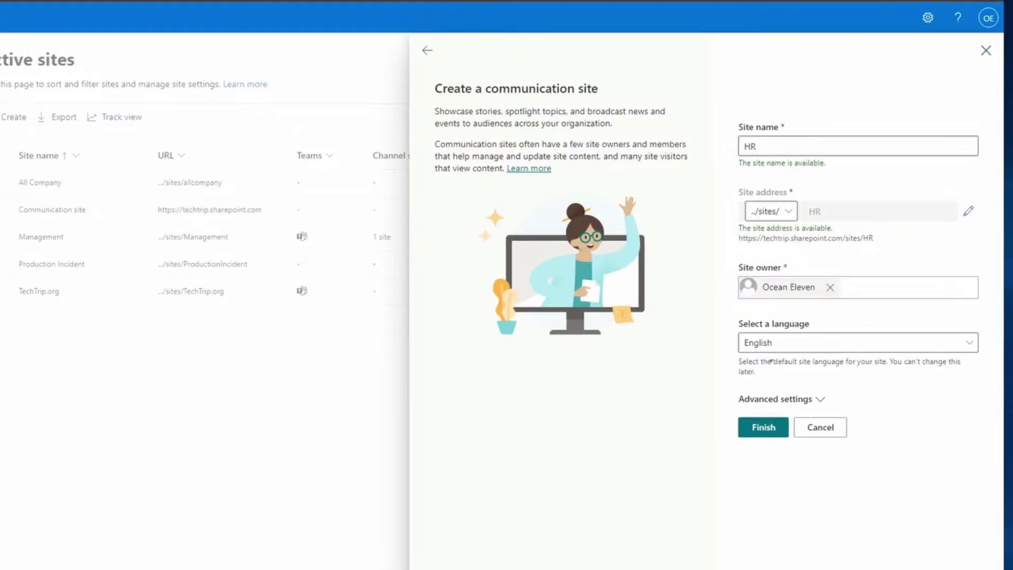
left_click(823, 404)
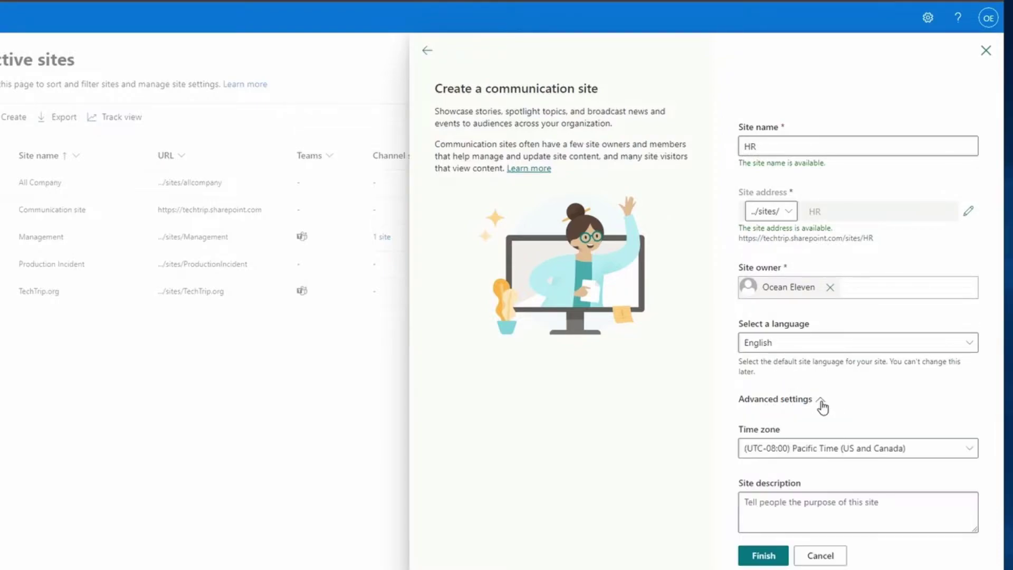
left_click(825, 504)
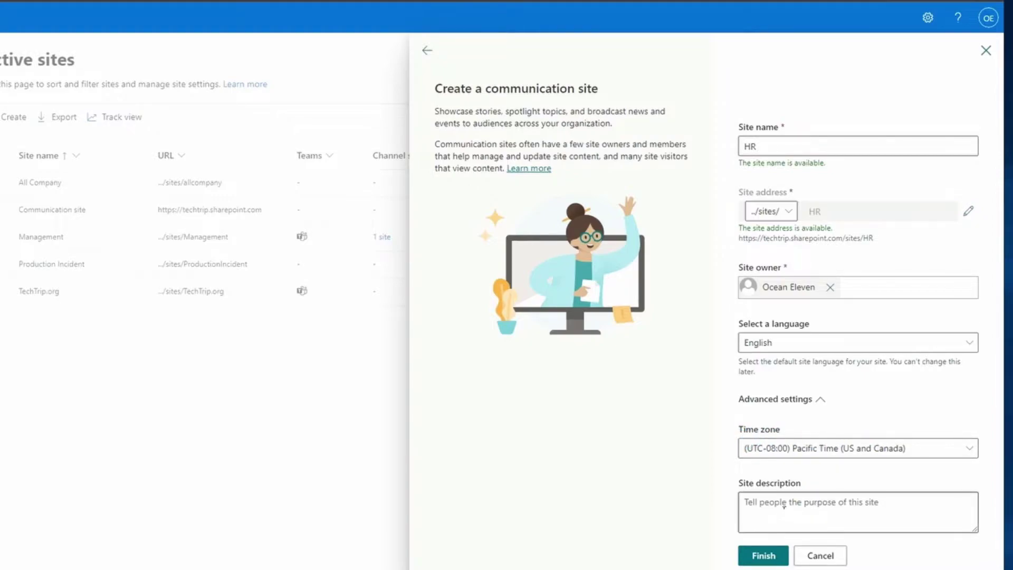
left_click(767, 560)
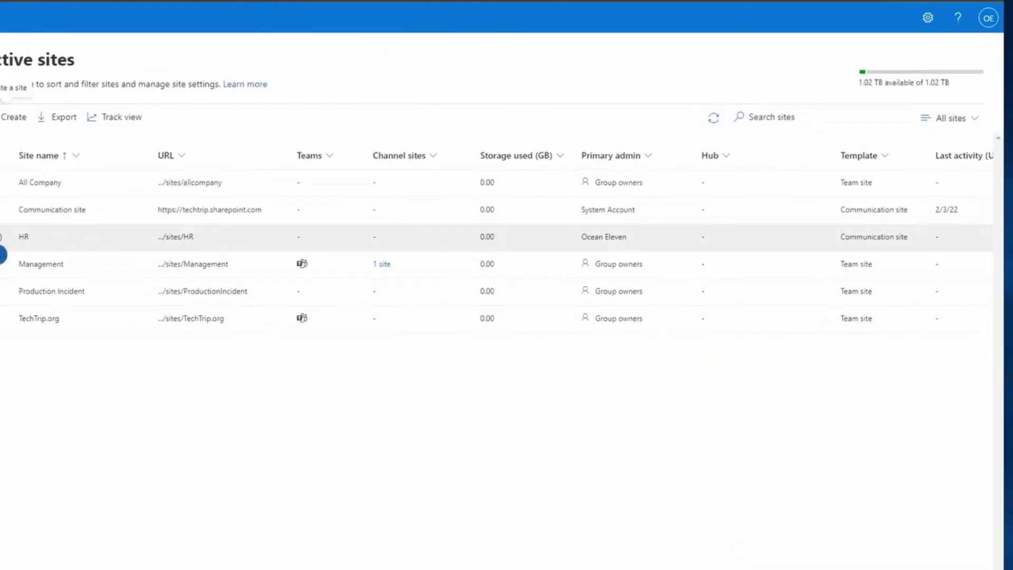
Open the HR site's details and review its general information, activity and permissions, including the site owners.
left_click(24, 246)
left_click(62, 243)
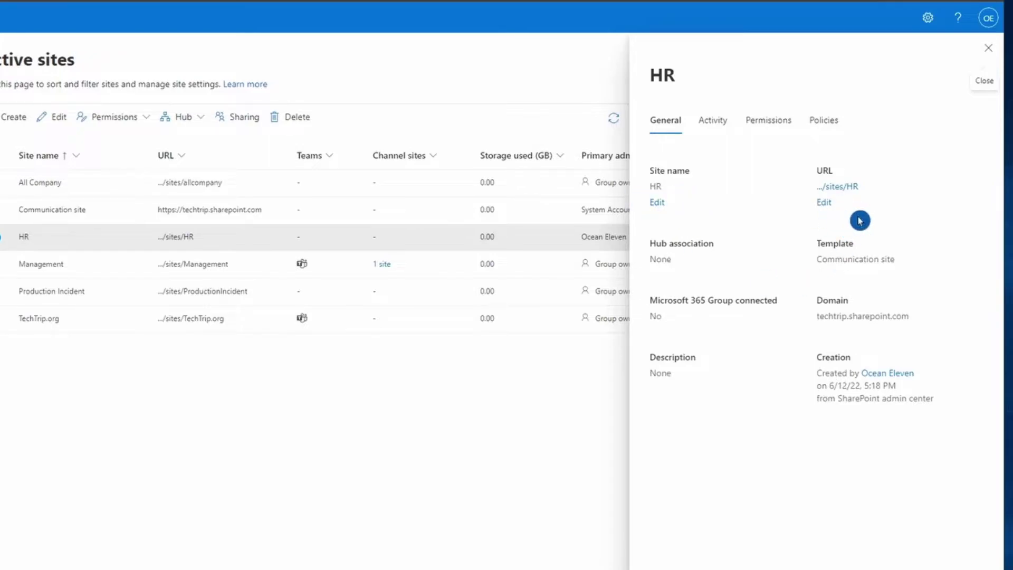
left_click(713, 119)
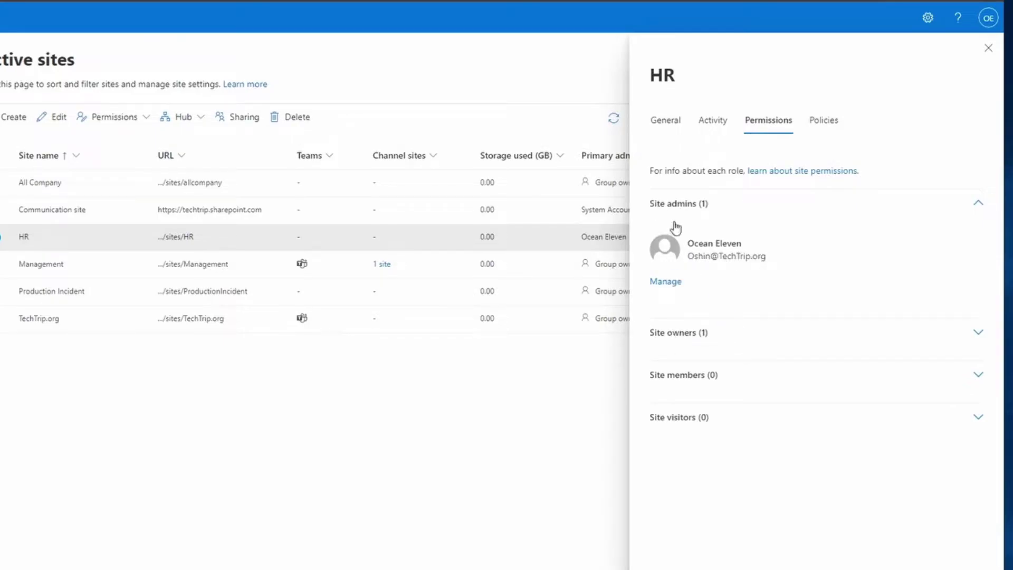
left_click(702, 331)
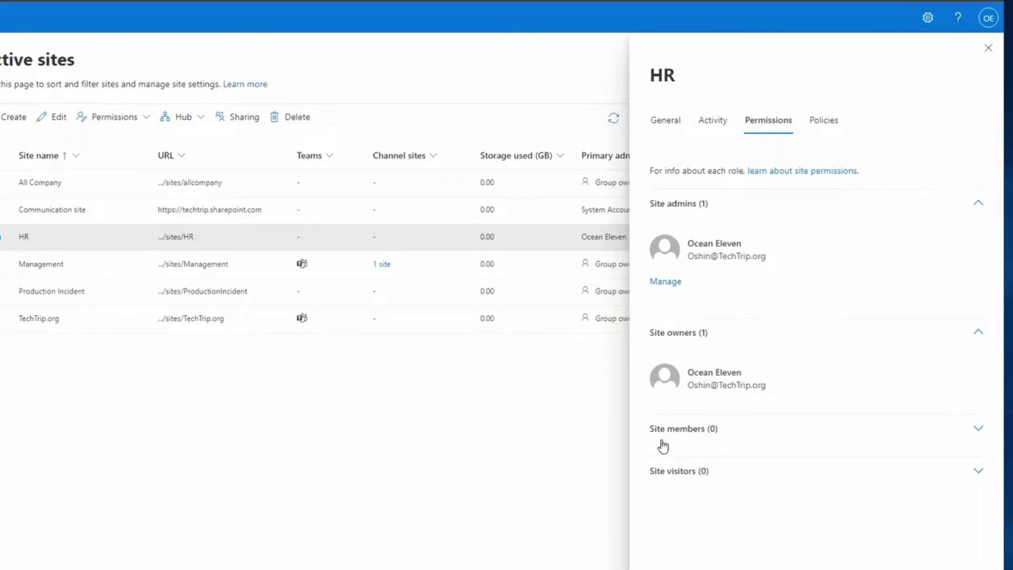
left_click(700, 505)
Review the HR site's policies and external sharing settings, cancel without changes, and close the site details.
left_click(826, 118)
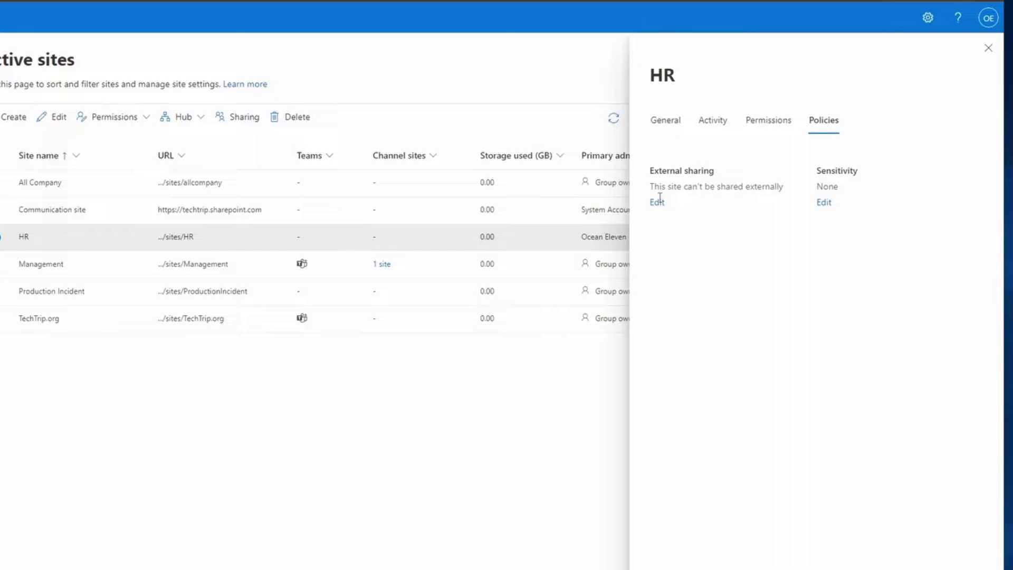
left_click_drag(651, 189, 821, 202)
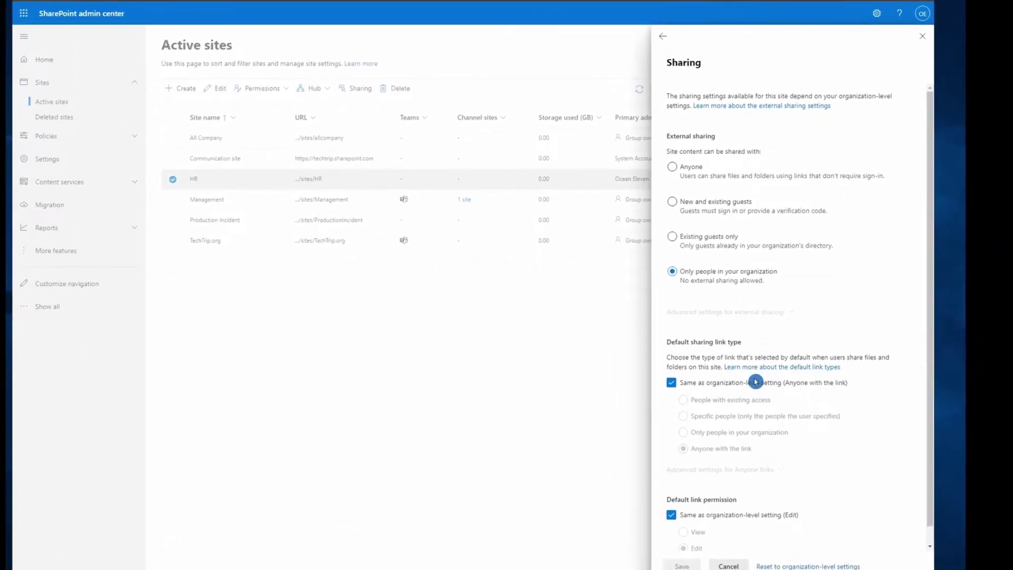
left_click(728, 565)
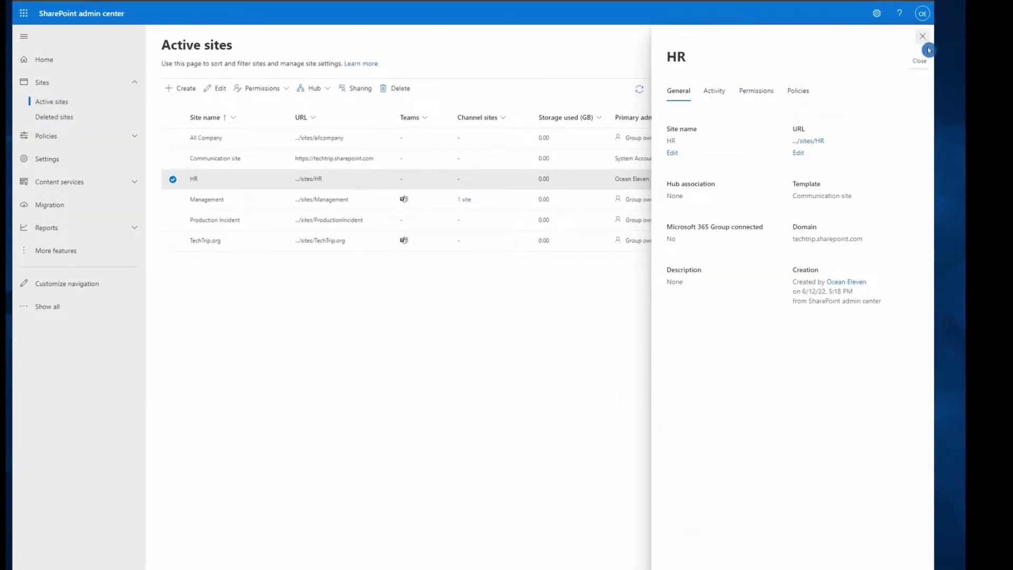
left_click(922, 35)
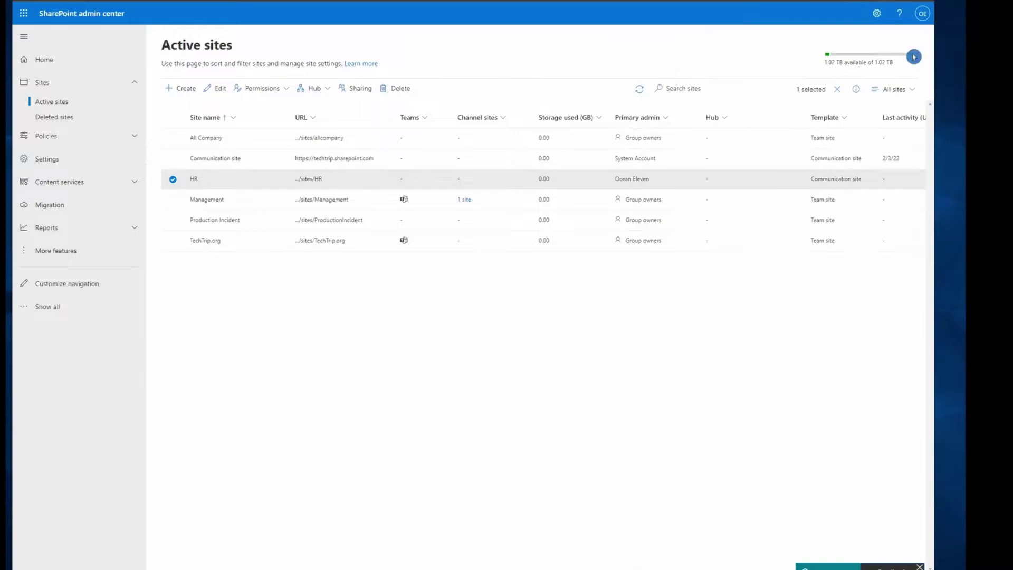
Open the HR site and browse the site templates available from Microsoft and from the organization.
left_click(316, 180)
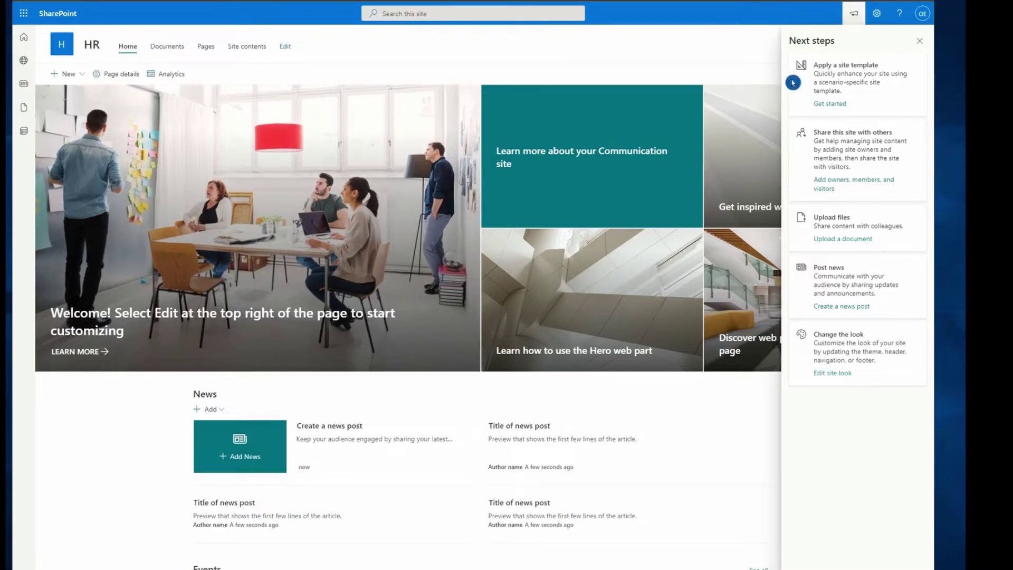
left_click(841, 105)
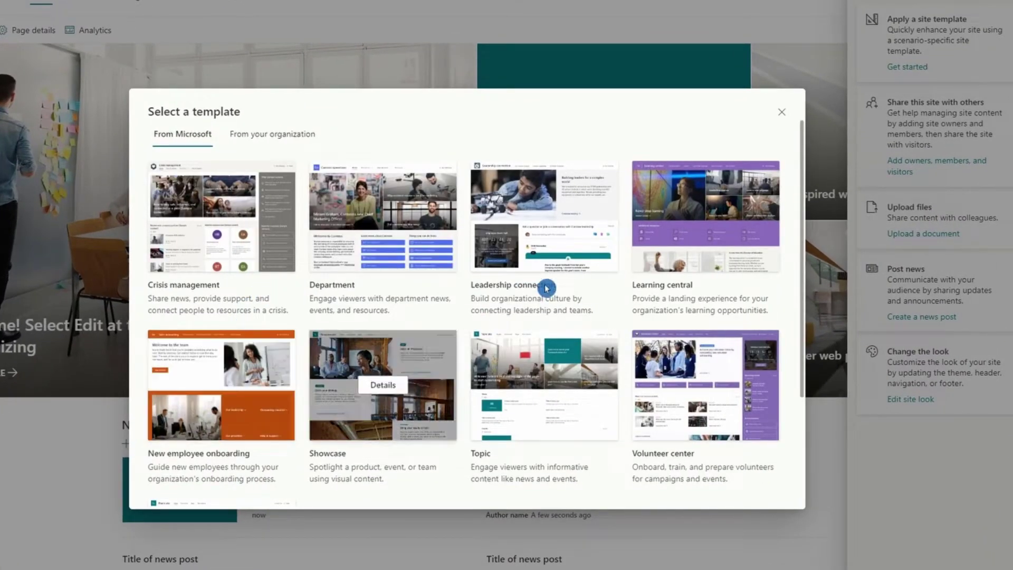
scroll(718, 345, "down", 3)
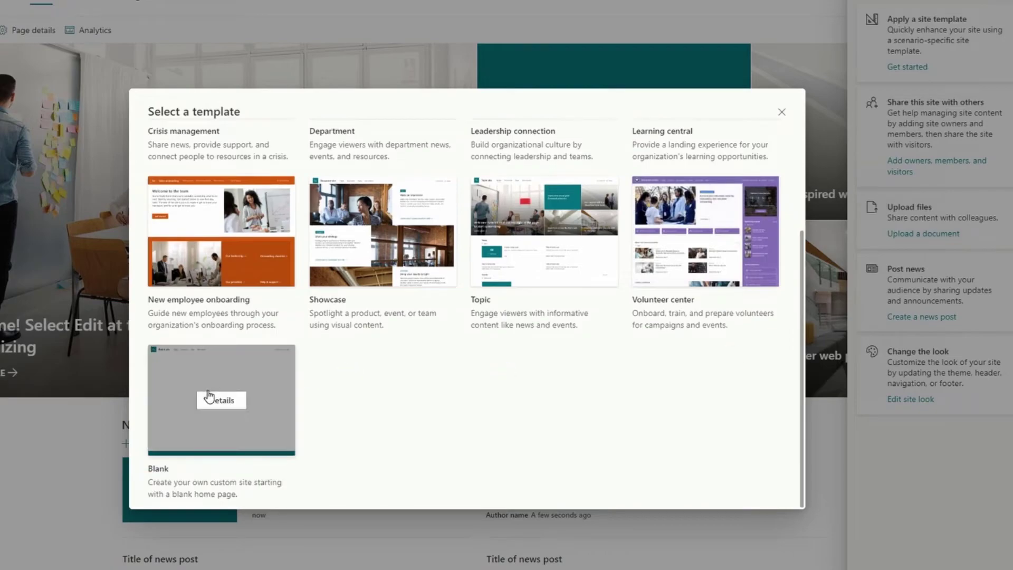
scroll(543, 385, "up", 3)
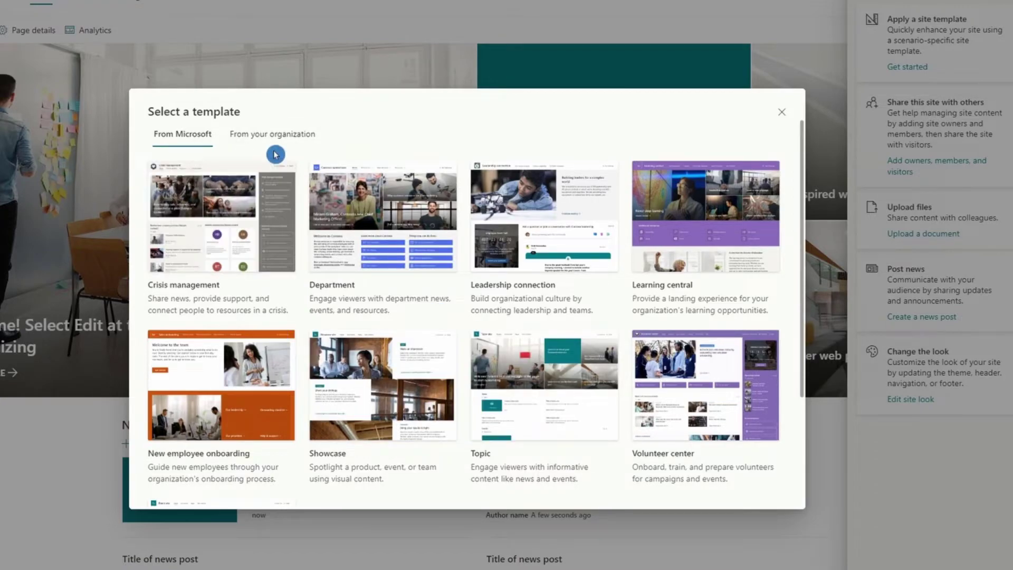
left_click(286, 137)
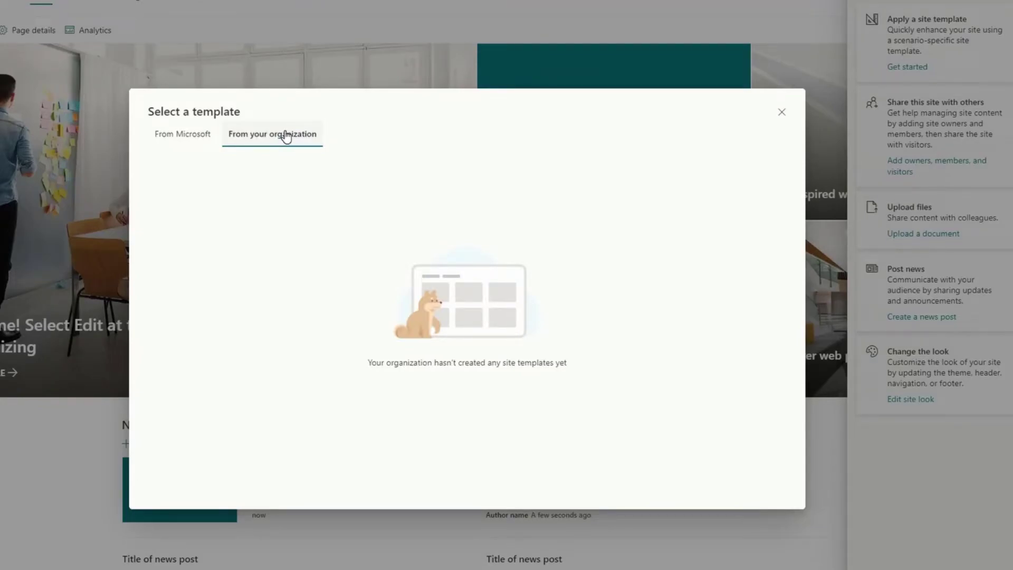
left_click(181, 136)
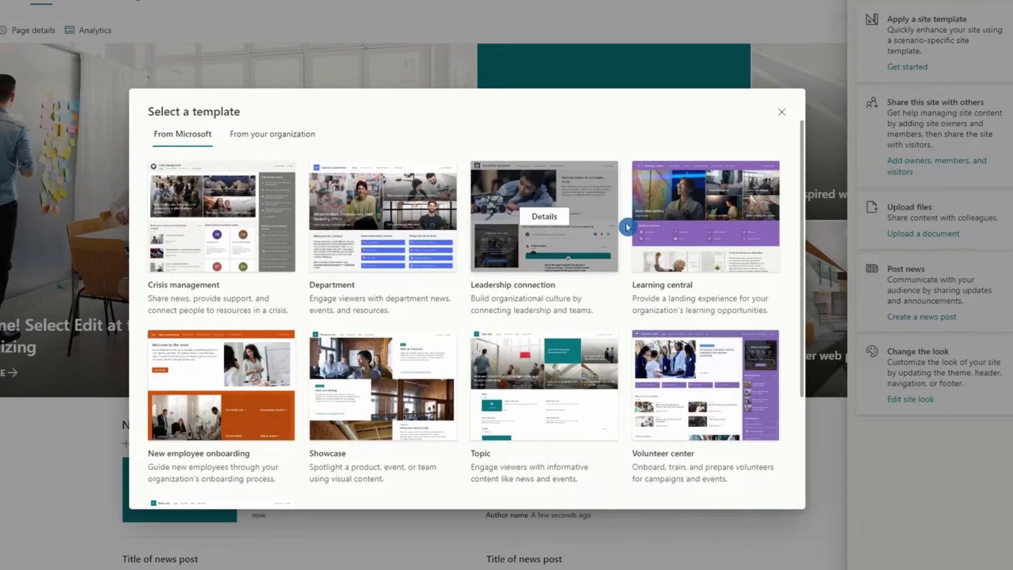
Preview the Department template from Microsoft and apply it to the HR site.
left_click(370, 312)
left_click(371, 241)
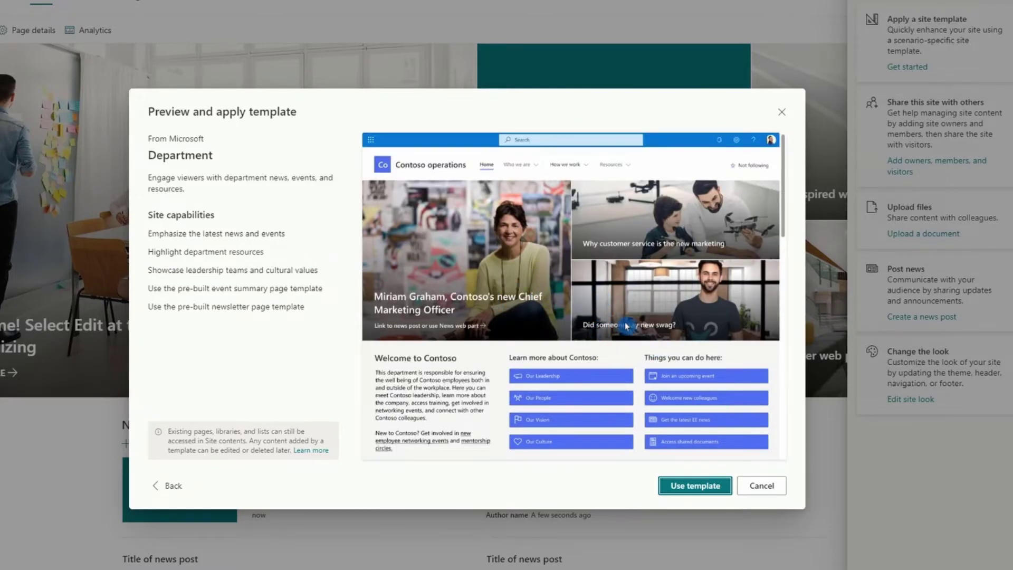
scroll(631, 328, "down", 5)
left_click(689, 486)
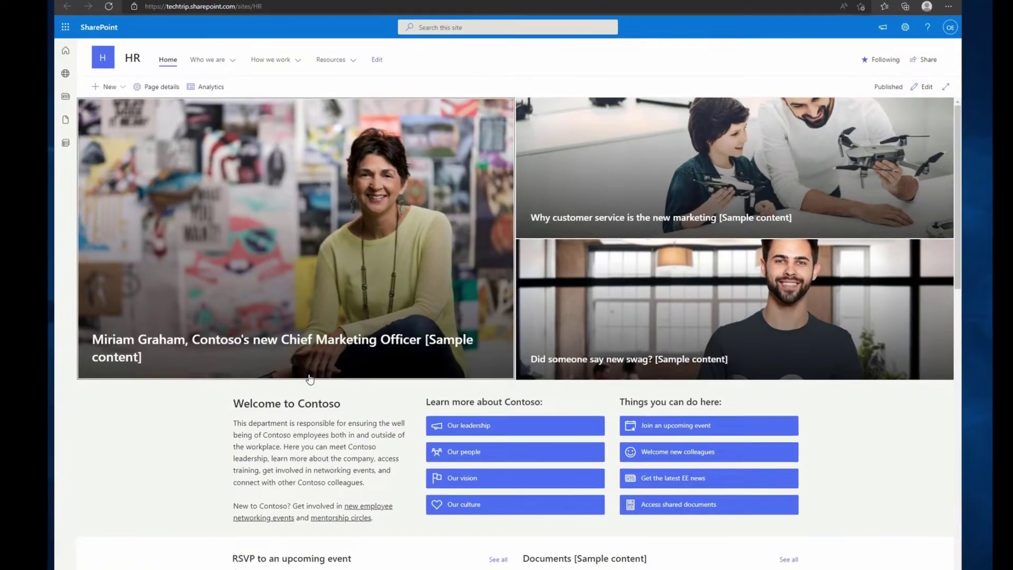
Examine the HR site's navigation menus and the home page sections added by the template.
left_click(270, 60)
left_click(331, 59)
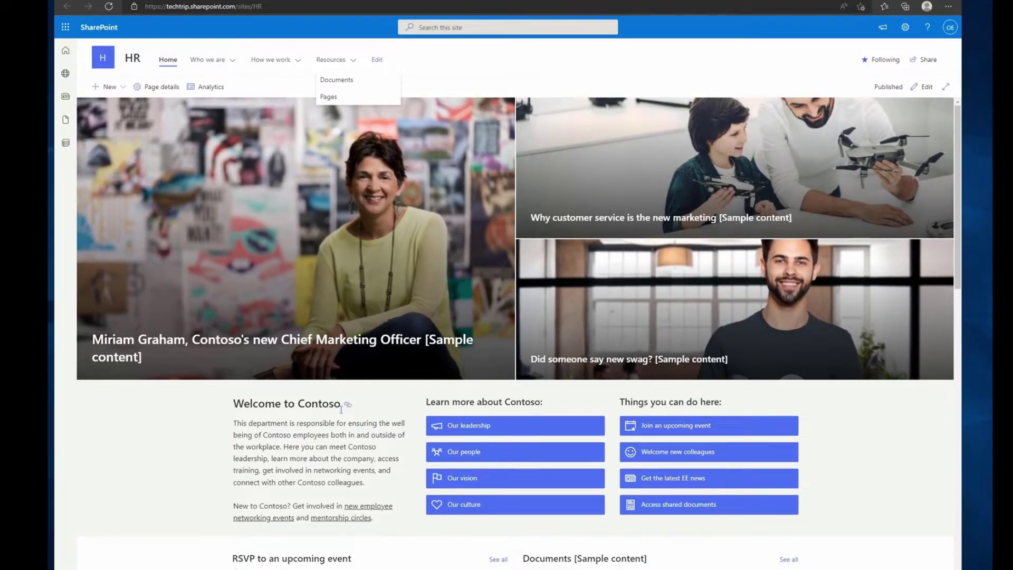
scroll(341, 409, "down", 3)
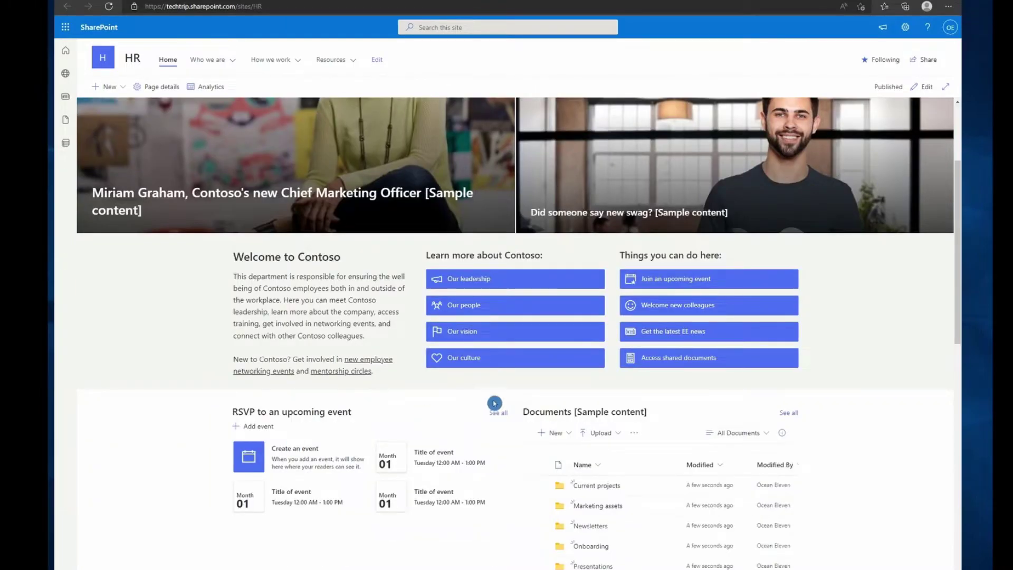
scroll(427, 221, "up", 3)
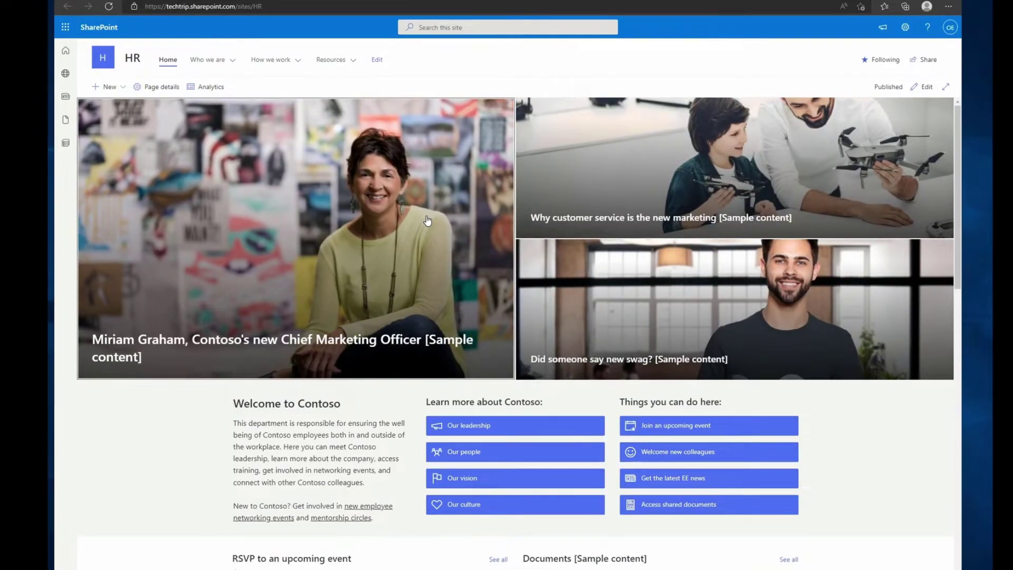
scroll(662, 150, "down", 1)
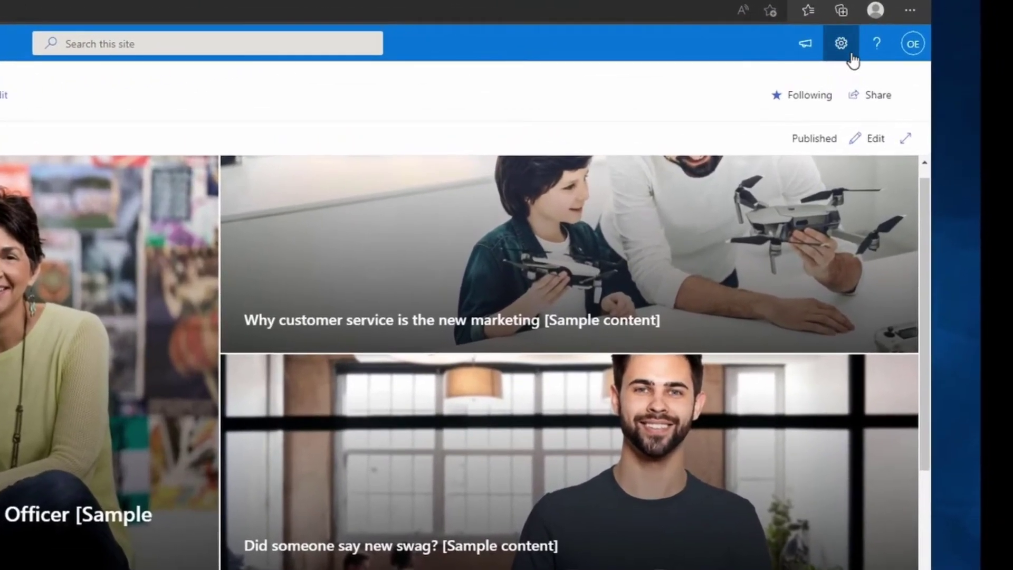
Open the HR site's permissions and expand the site owners, site members and site visitors groups to review who has access.
left_click(856, 41)
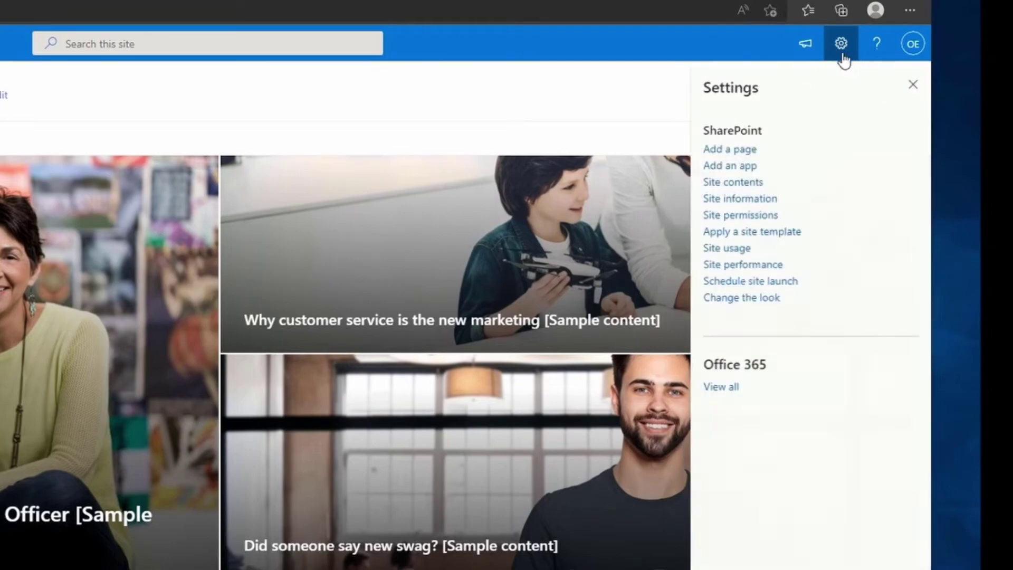
left_click(749, 216)
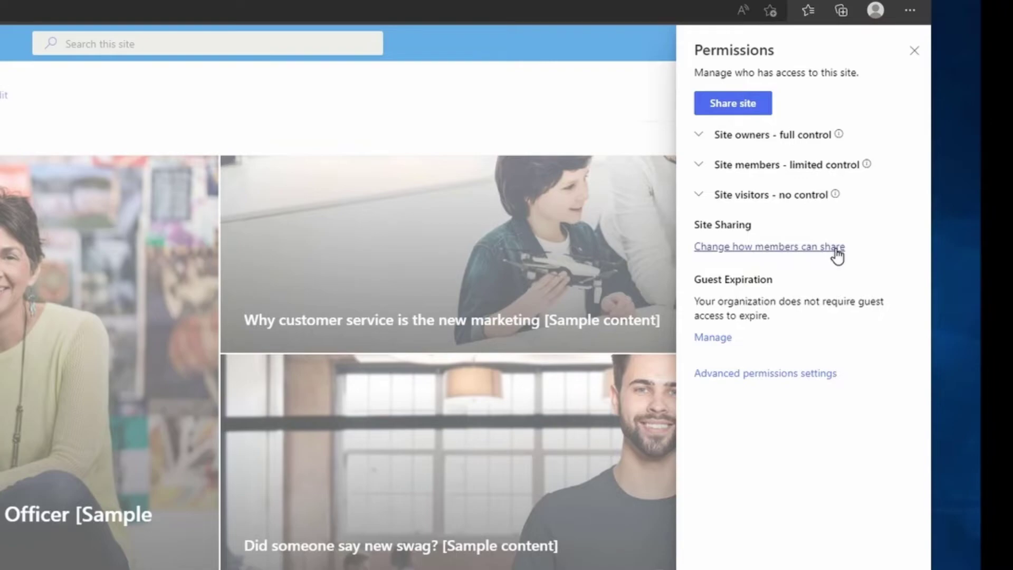
left_click(707, 138)
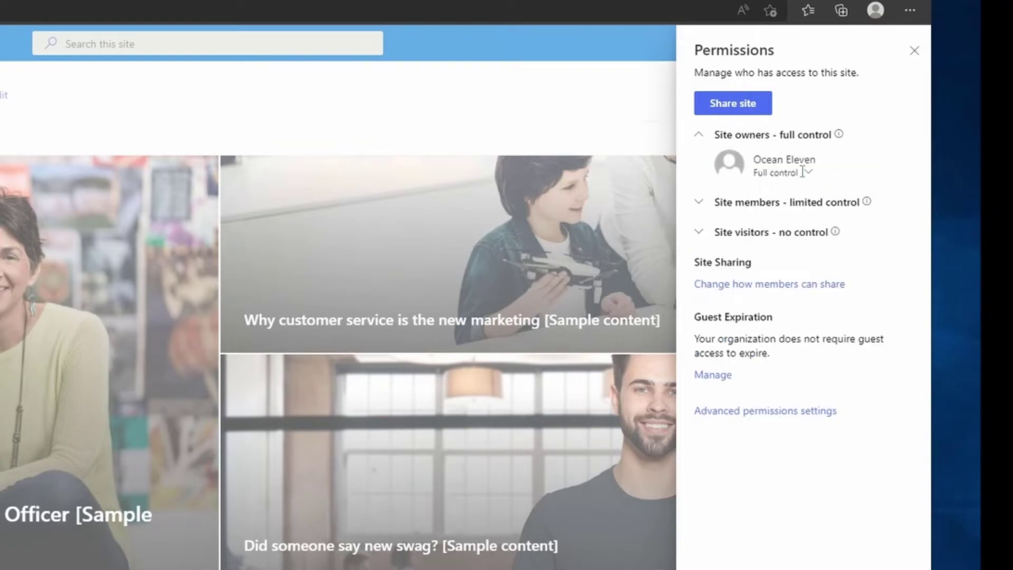
left_click(700, 207)
left_click(706, 249)
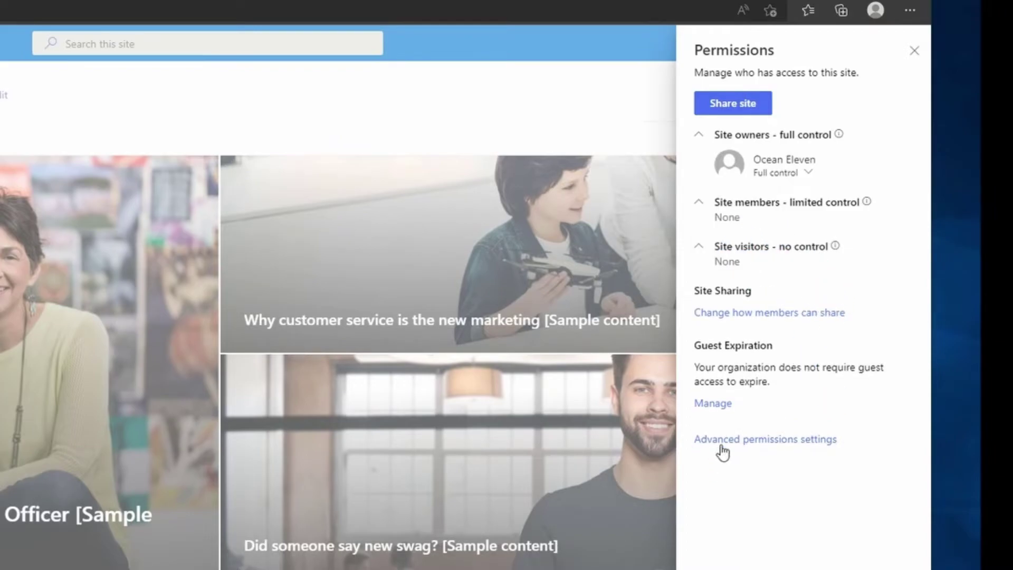
Open the advanced permissions settings and review the permission levels of the HR Members, HR Owners and HR Visitors groups.
left_click(748, 445)
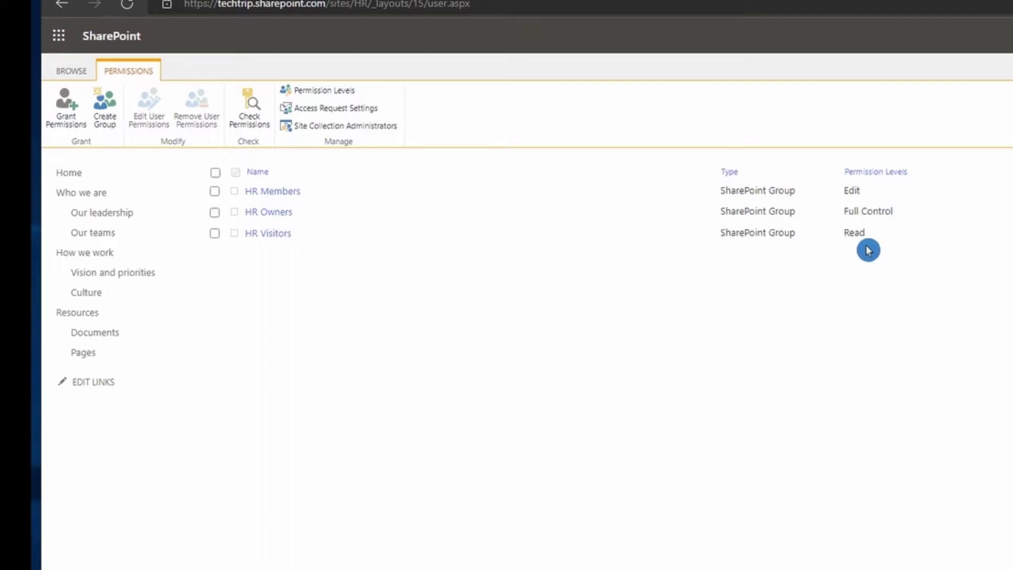
left_click_drag(886, 247, 845, 254)
left_click(847, 254)
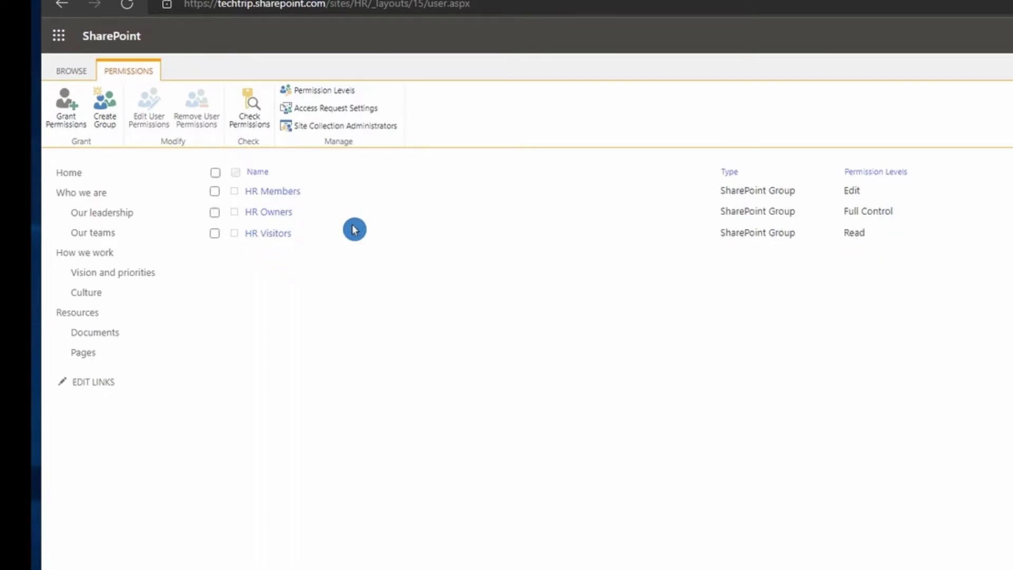
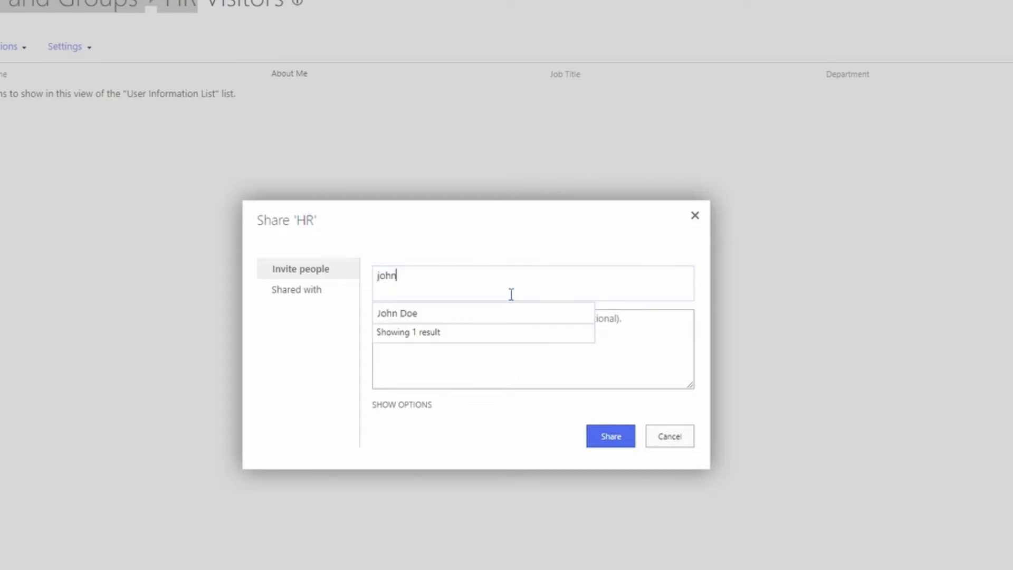
Add the suggested person to the HR Visitors group with the email invitation turned off, and share the site.
left_click(414, 316)
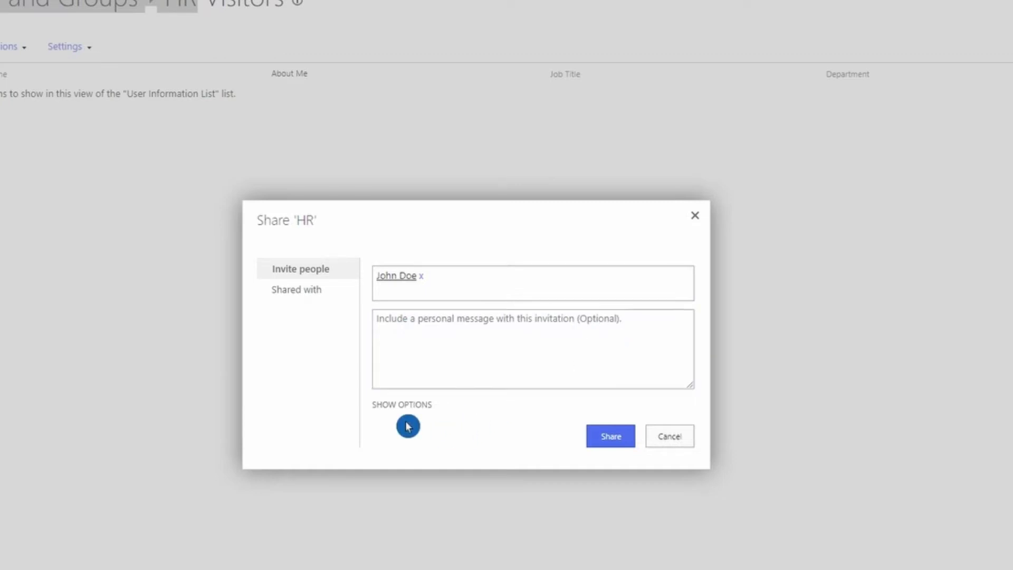
left_click(388, 405)
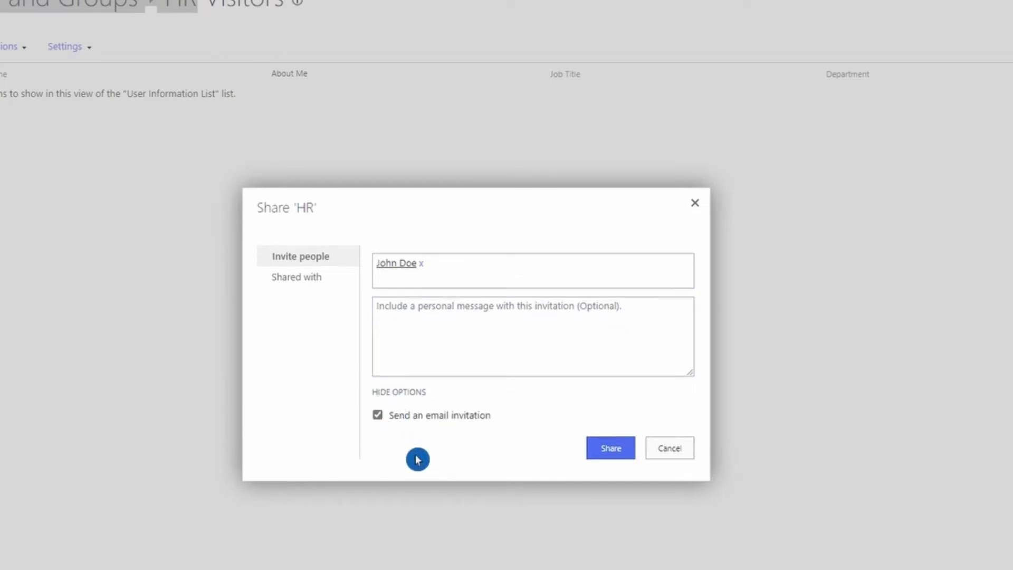
left_click(381, 419)
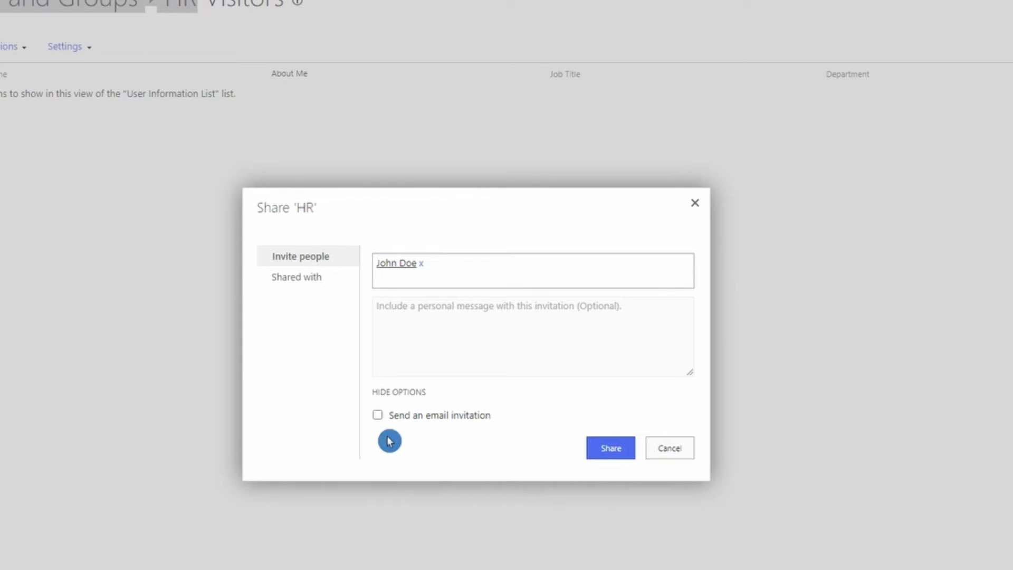
left_click(611, 448)
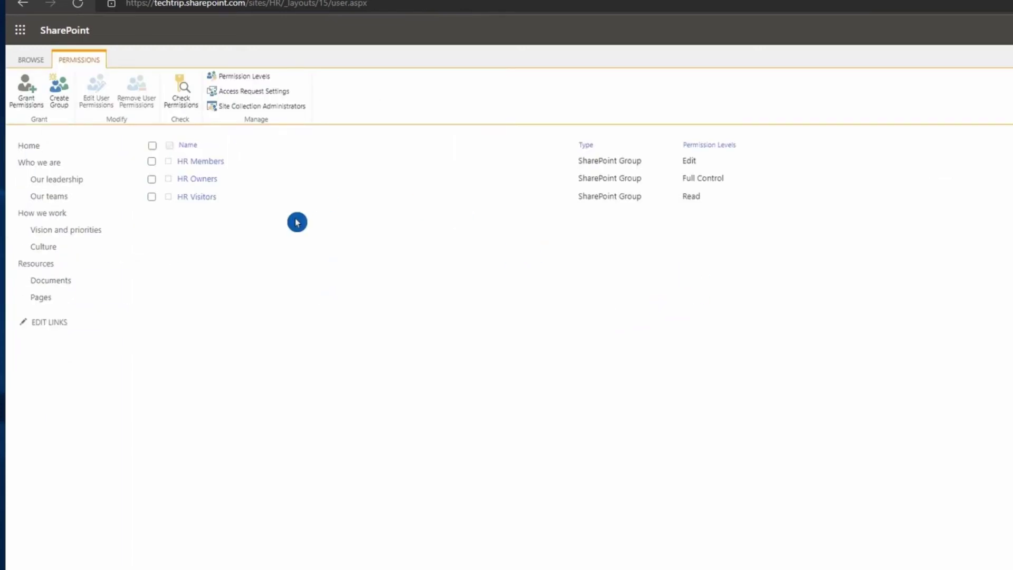
Open the site's permission levels and review their descriptions, including what Contribute allows for list items and documents.
left_click(247, 77)
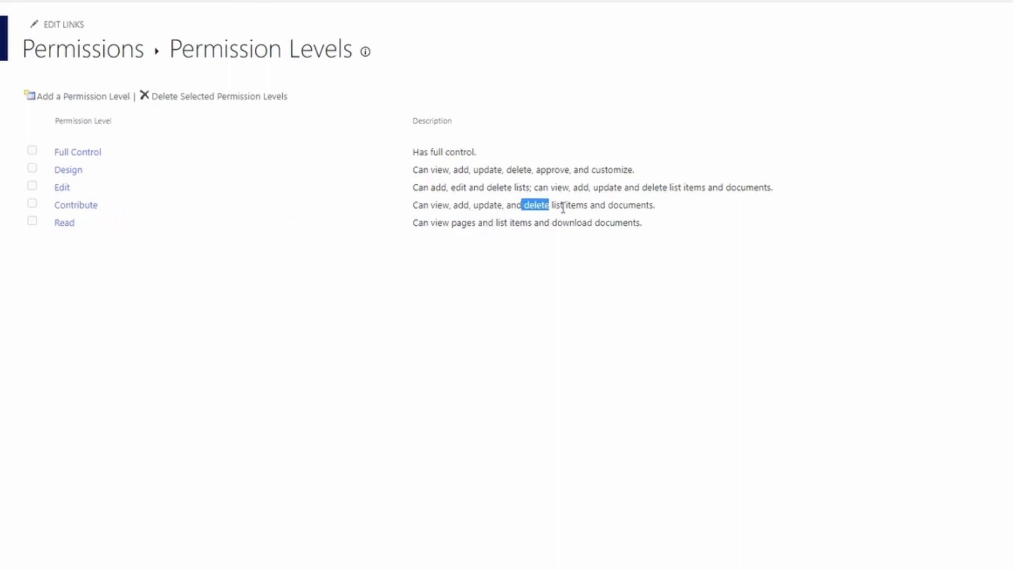
left_click_drag(563, 208, 675, 210)
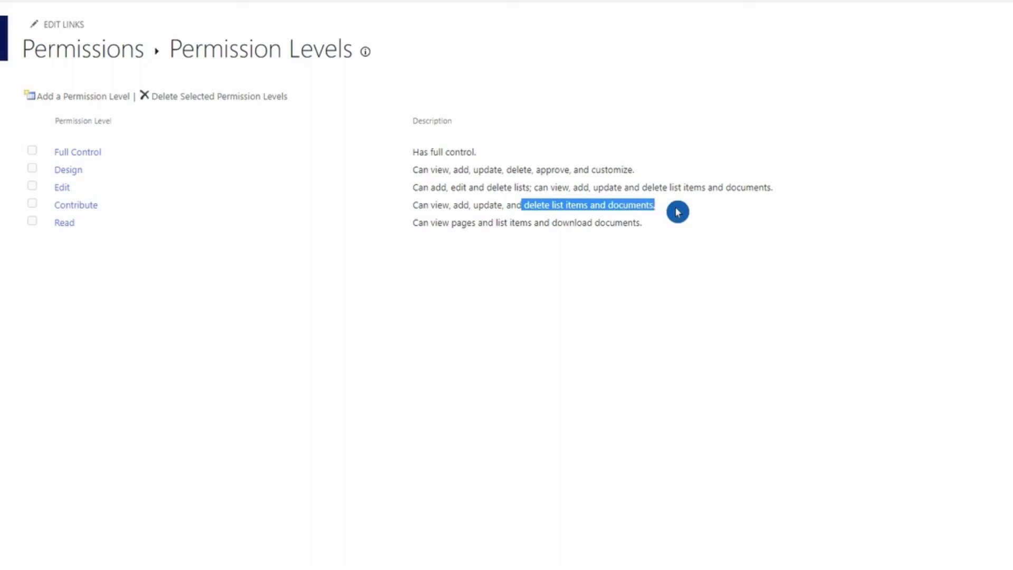
left_click(681, 282)
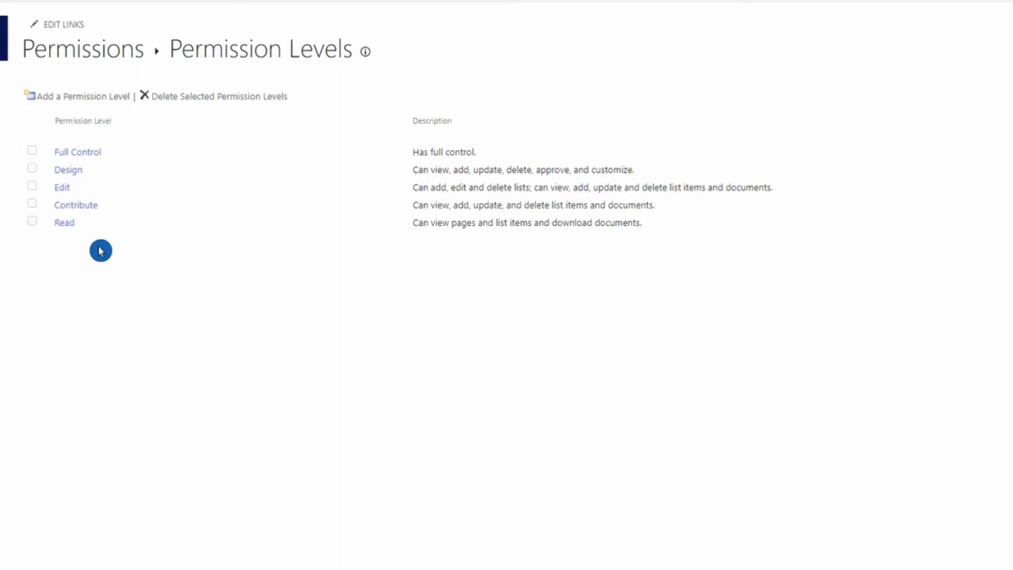
Open the Read permission level and examine the individual permissions it includes.
left_click(65, 223)
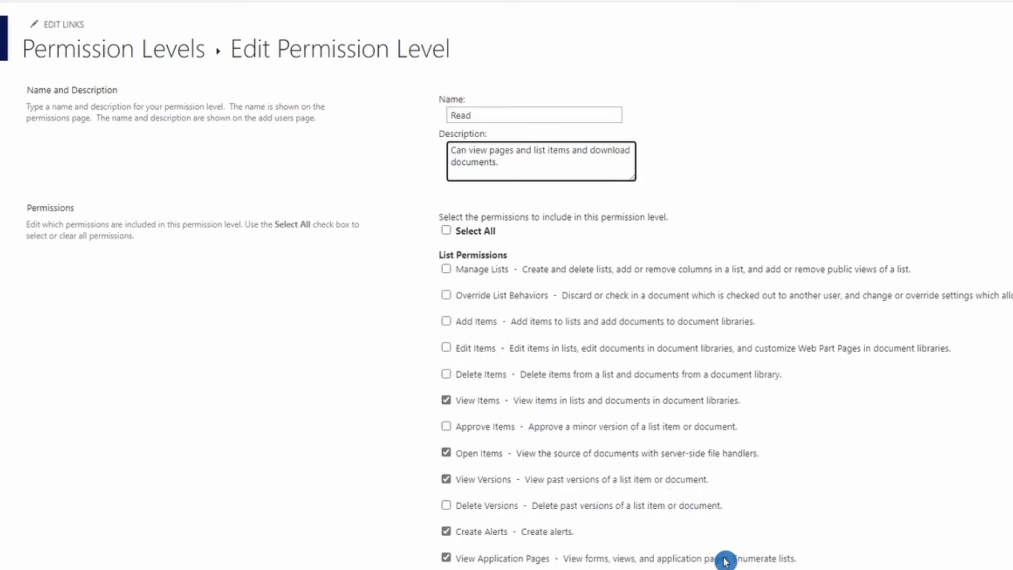
scroll(724, 551, "down", 9)
scroll(723, 542, "up", 9)
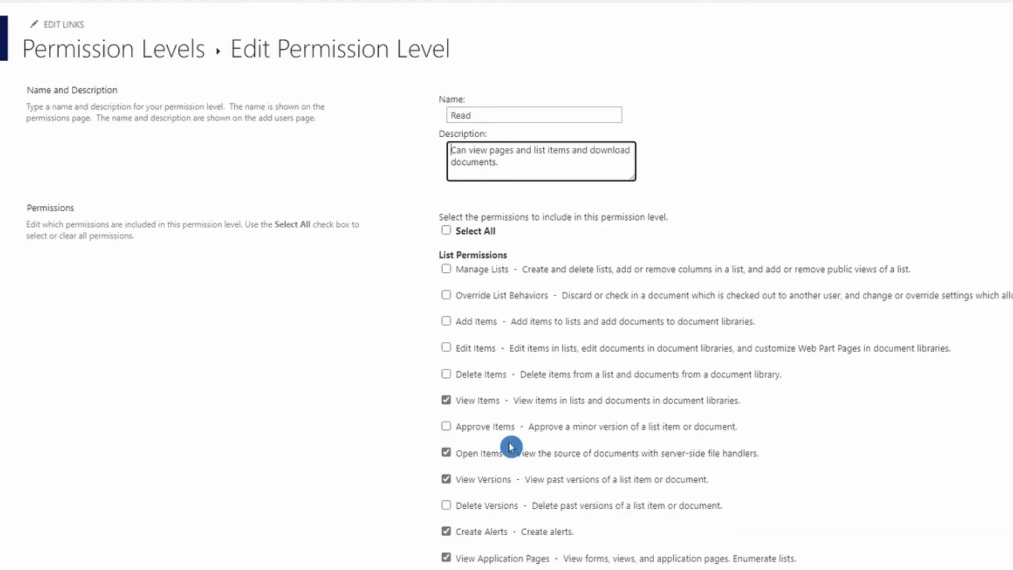